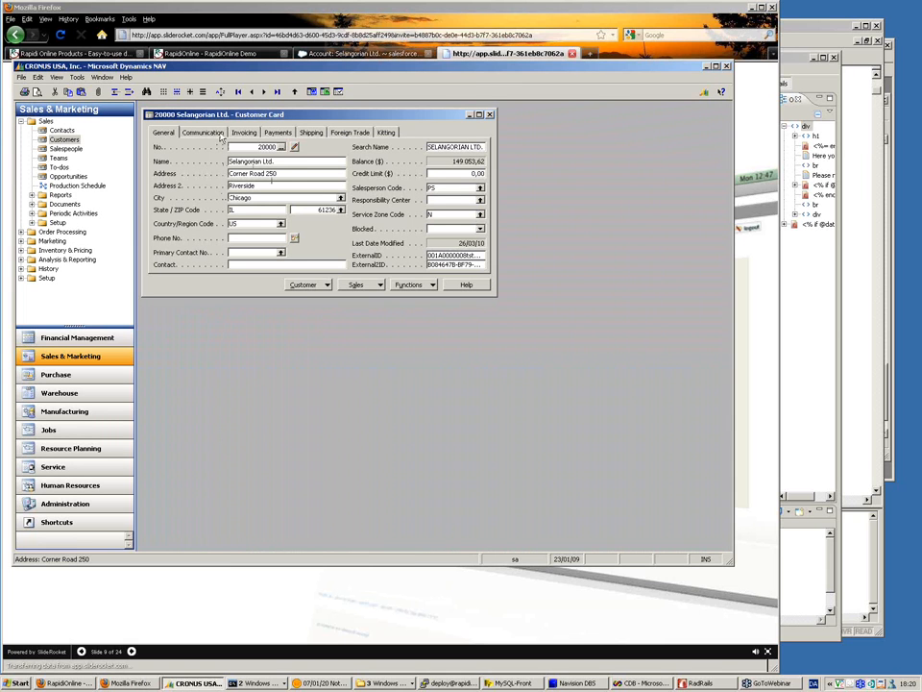
# Step: Switch to Salesforce in the browser and view the Selangorian Ltd. account's details
pyautogui.click(243, 16)
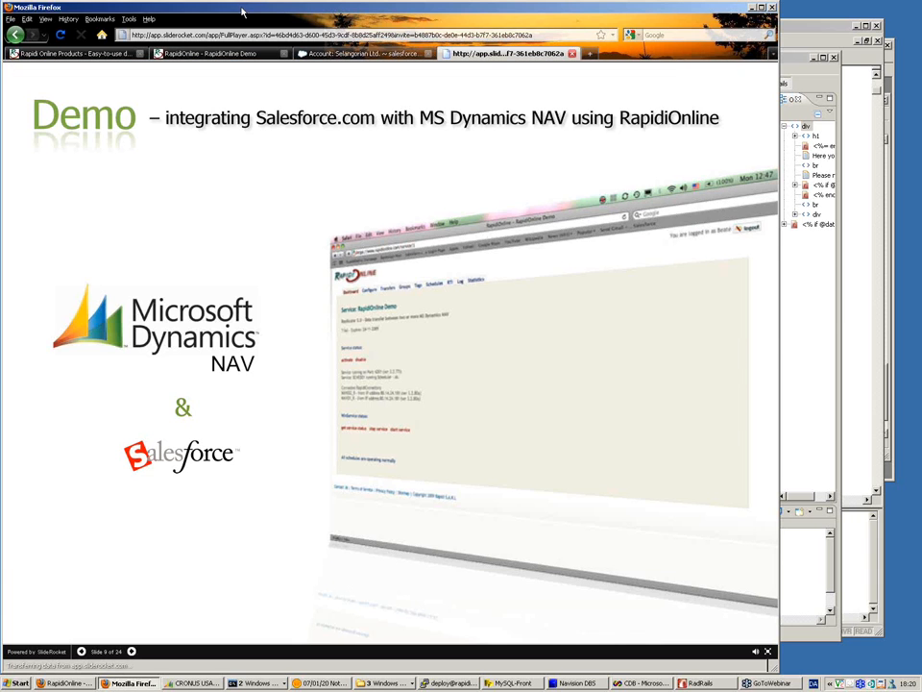
pyautogui.click(315, 56)
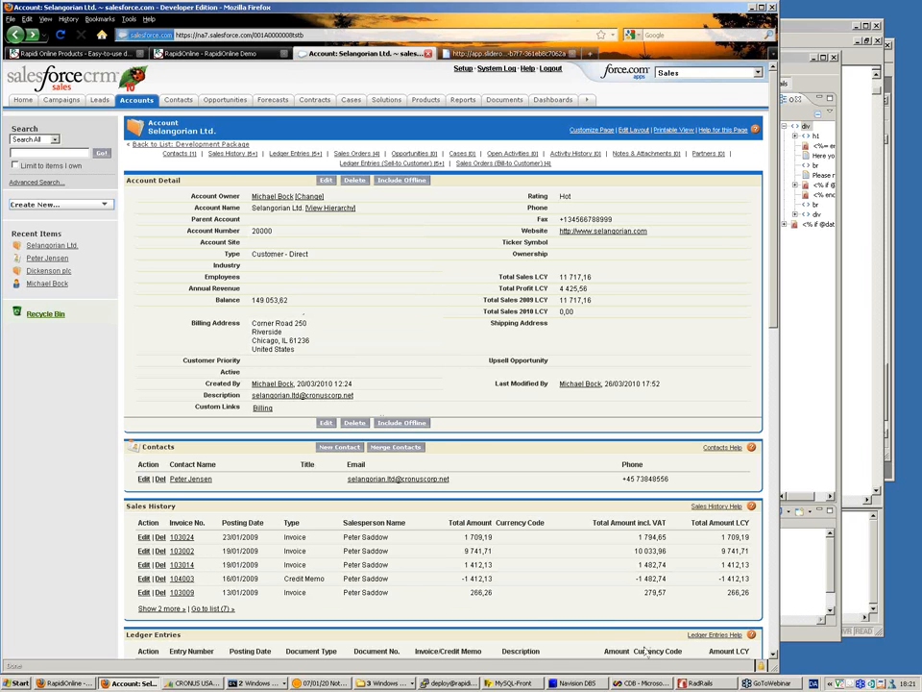
# Step: Switch to Dynamics NAV, replace the street number in the Selangorian Ltd. customer's Address with XXXXXX, and save the record
pyautogui.click(195, 683)
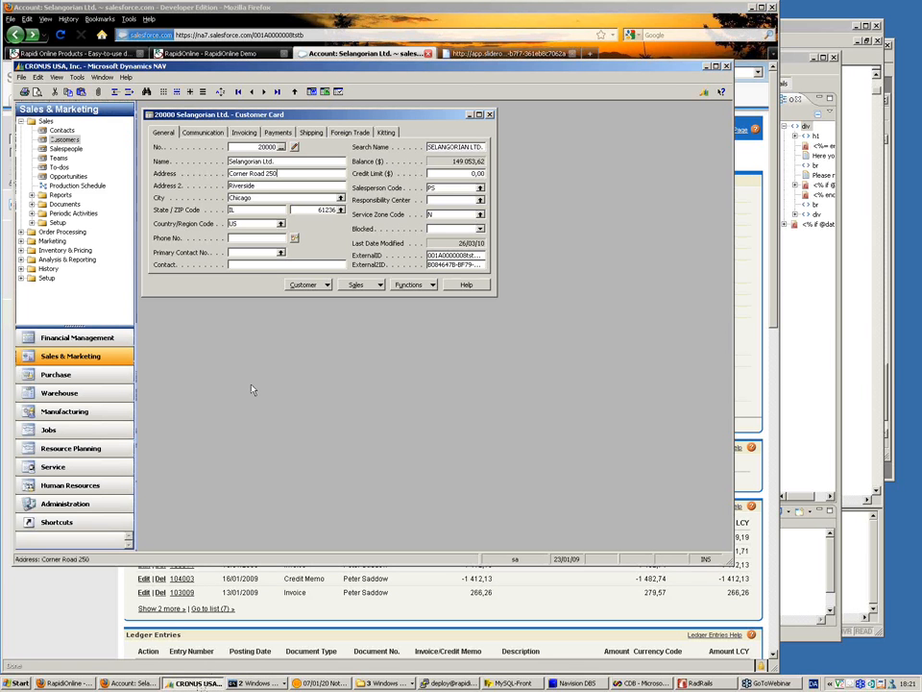
pyautogui.press('BackSpace')
pyautogui.press('BackSpace')
pyautogui.press('BackSpace')
pyautogui.write('XXXXXX')
pyautogui.press('pagedown')
pyautogui.press('pageup')
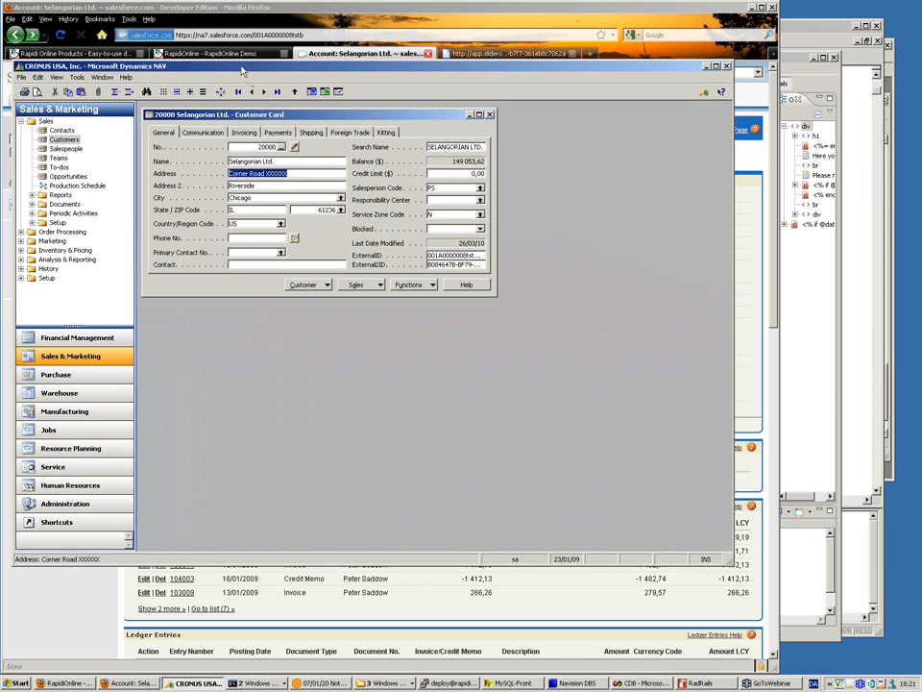
# Step: Run the CUST02_SF_UPD_MB transfer in RapidiOnline and reload the Selangorian Ltd. account in Salesforce to check its billing address
pyautogui.click(187, 55)
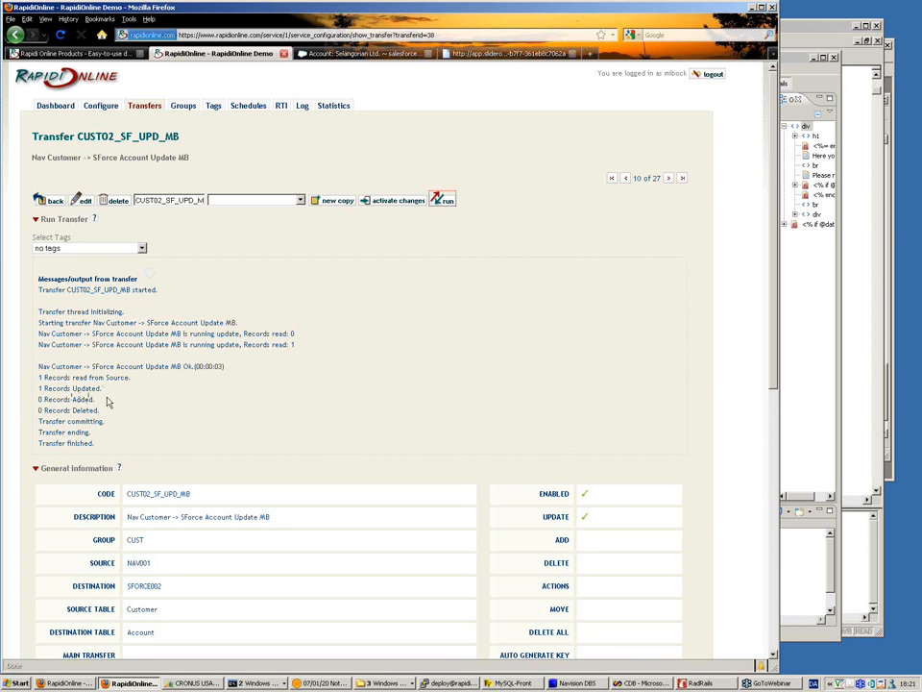
pyautogui.click(338, 55)
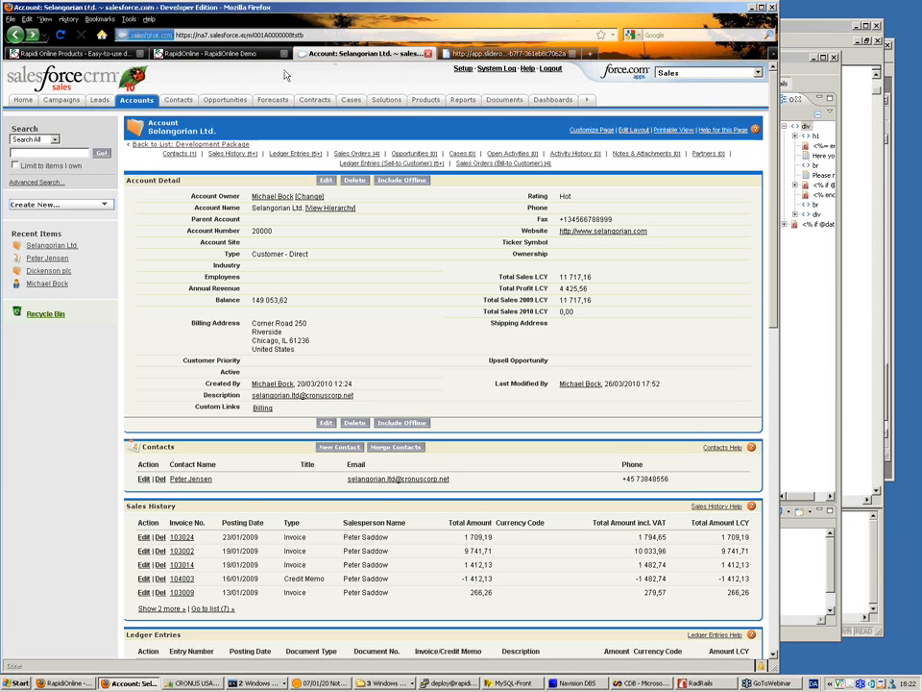
pyautogui.click(62, 36)
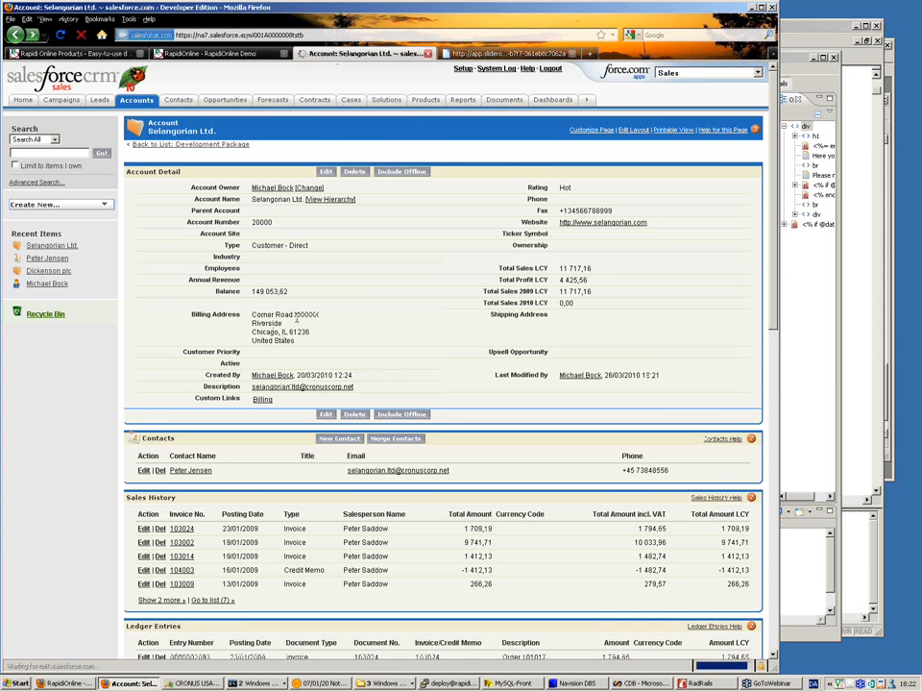
pyautogui.moveTo(294, 314); pyautogui.dragTo(319, 315)
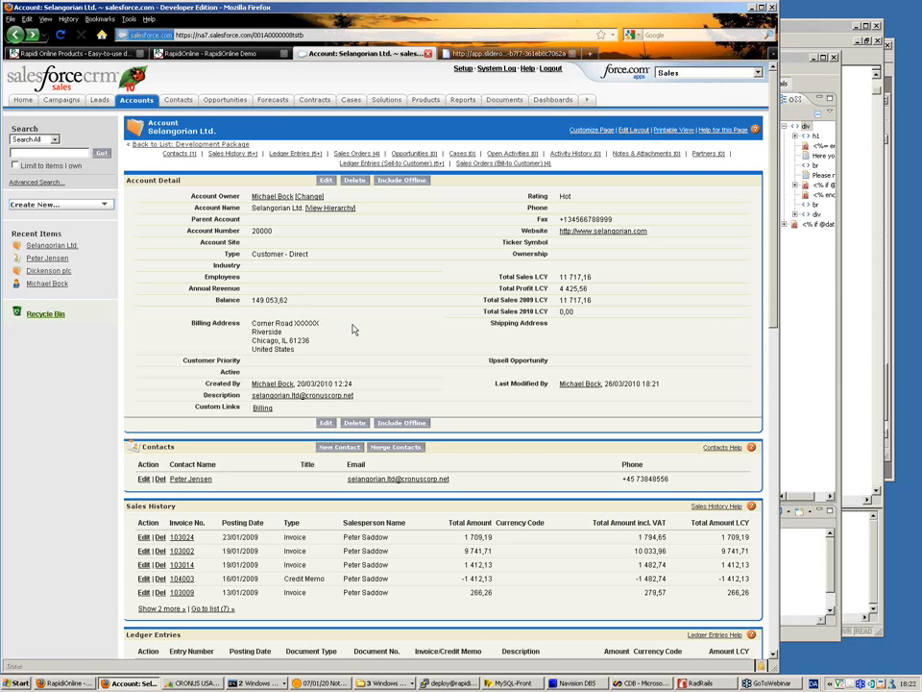
# Step: Switch to RapidiOnline and review the CUST02_SF_UPD_MB transfer's output, general information and source filters
pyautogui.click(229, 55)
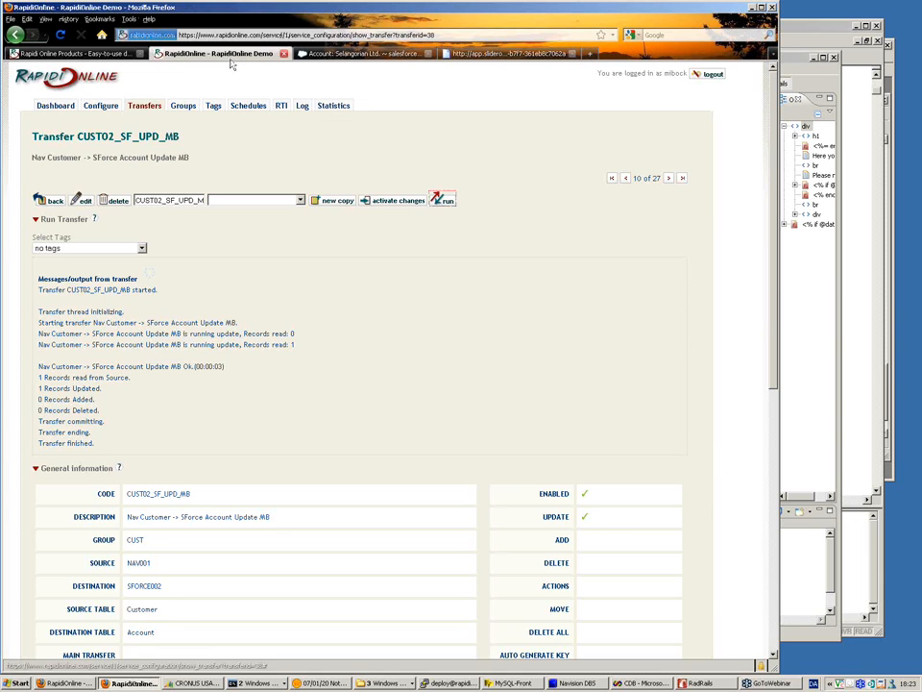
pyautogui.scroll(-3, 343, 318)
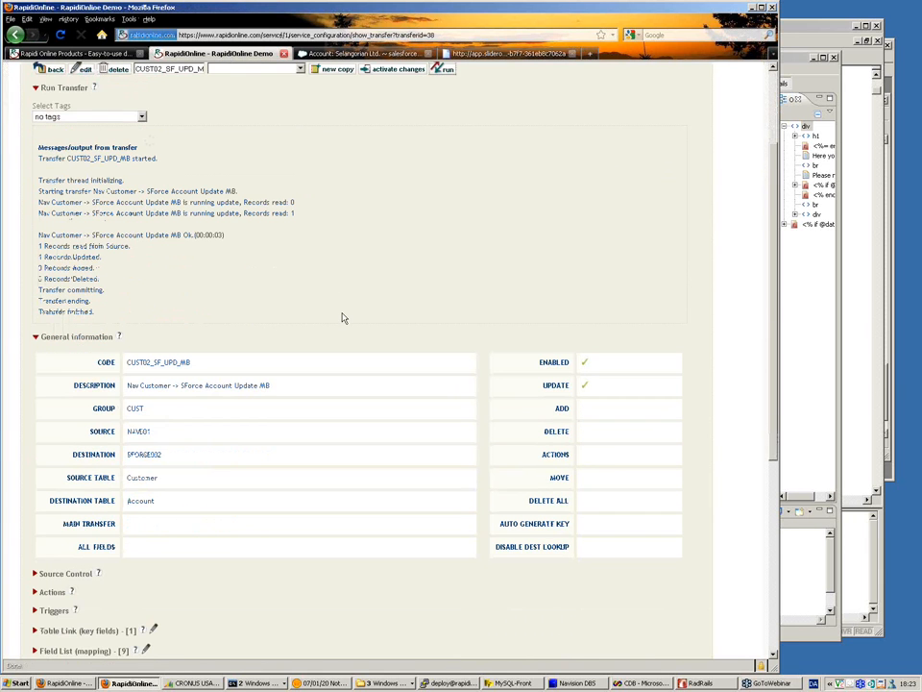
pyautogui.scroll(-1, 342, 318)
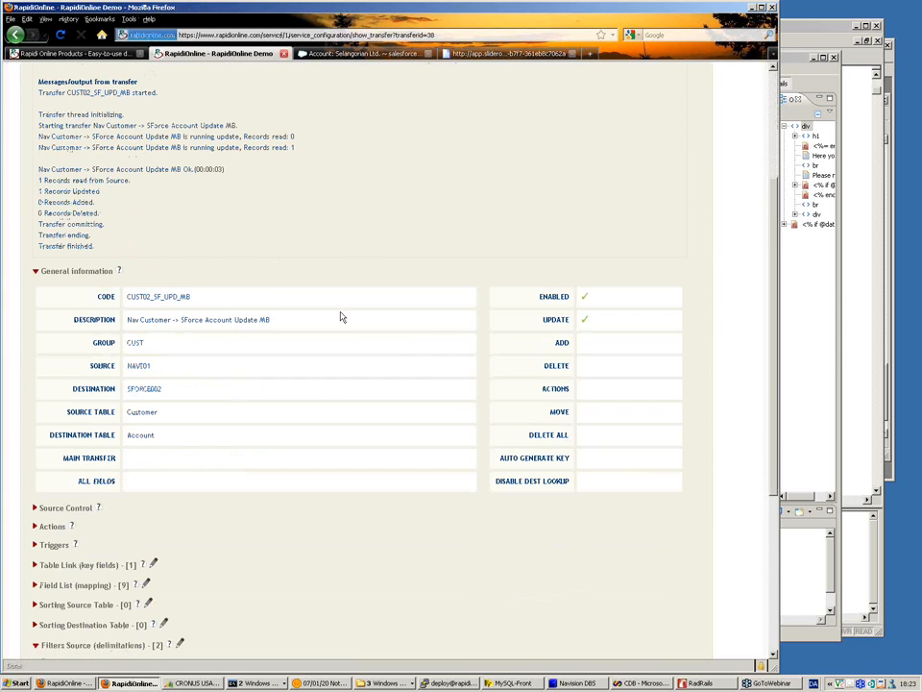
pyautogui.scroll(-3, 341, 317)
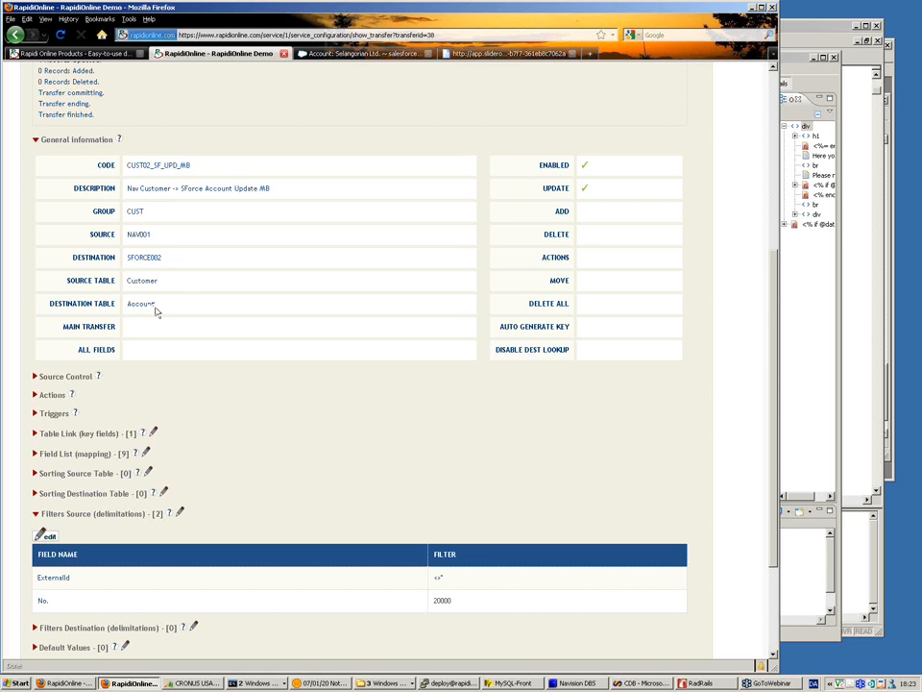
# Step: Open the CUST02_SF_UPD_MB transfer for editing and pick Account as its destination table
pyautogui.scroll(1, 178, 291)
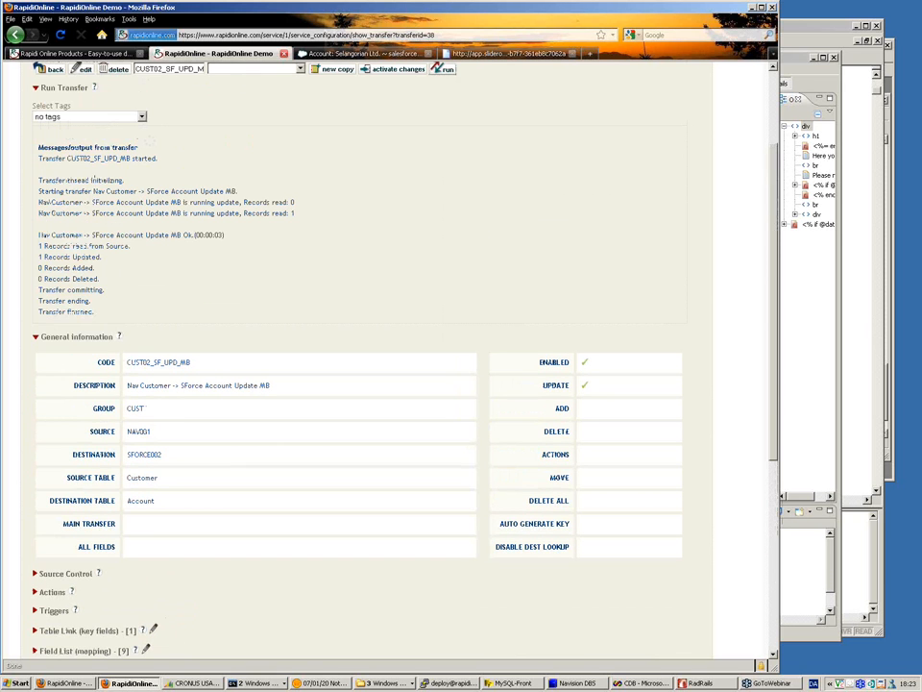
pyautogui.scroll(3, 62, 154)
pyautogui.click(85, 202)
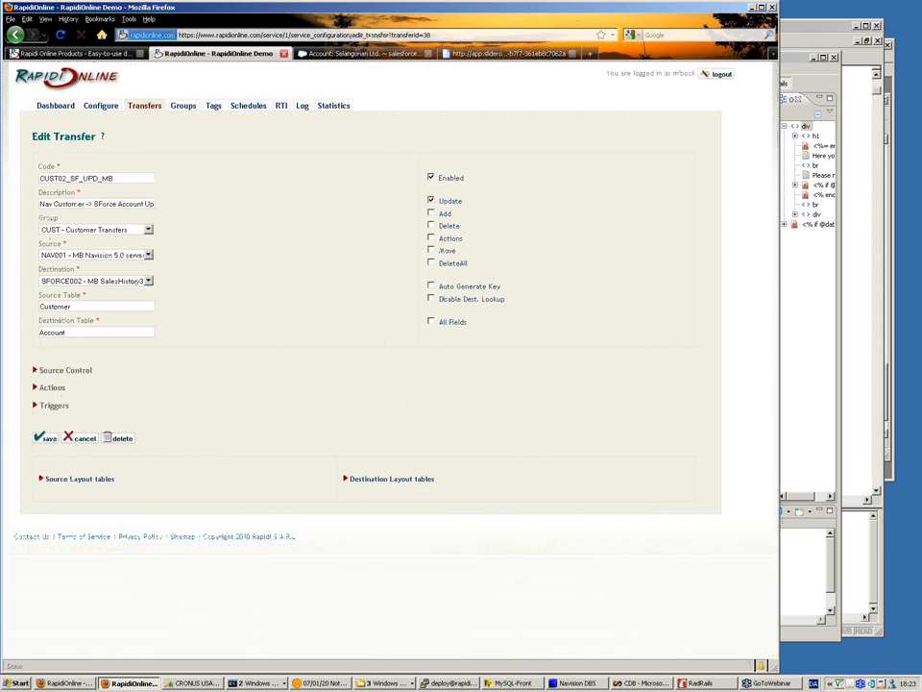
pyautogui.click(72, 332)
pyautogui.press('BackSpace')
pyautogui.press('BackSpace')
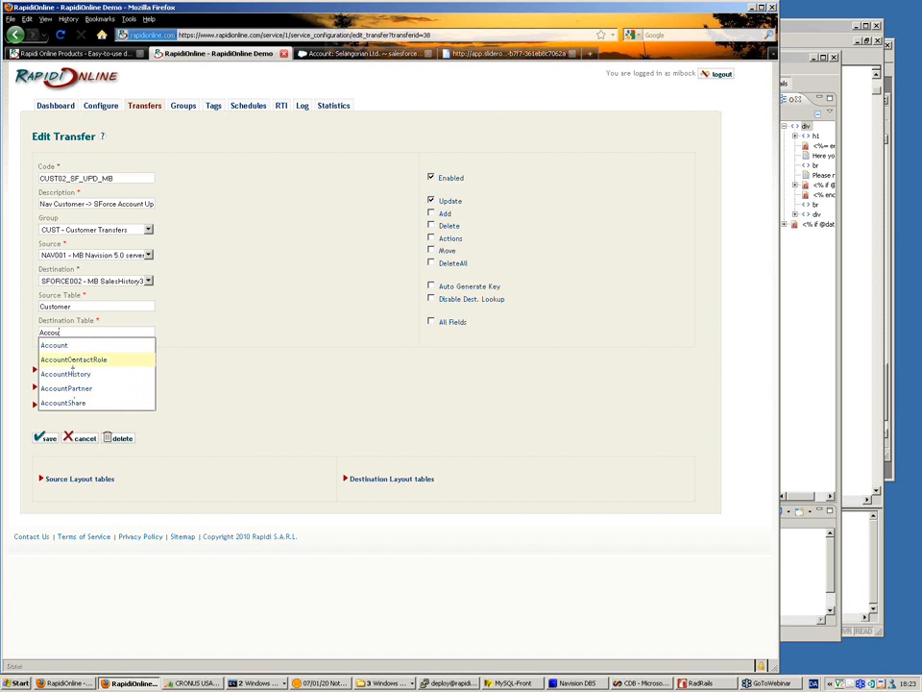
pyautogui.click(73, 347)
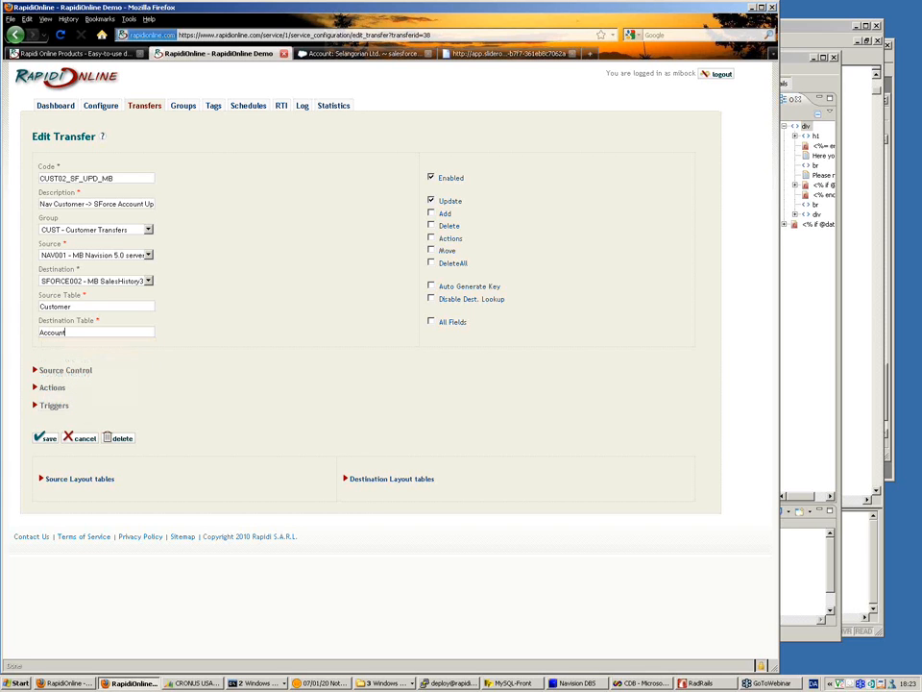
# Step: Pick Customer as the transfer's source table and save the transfer after checking its source control settings
pyautogui.click(78, 307)
pyautogui.press('BackSpace')
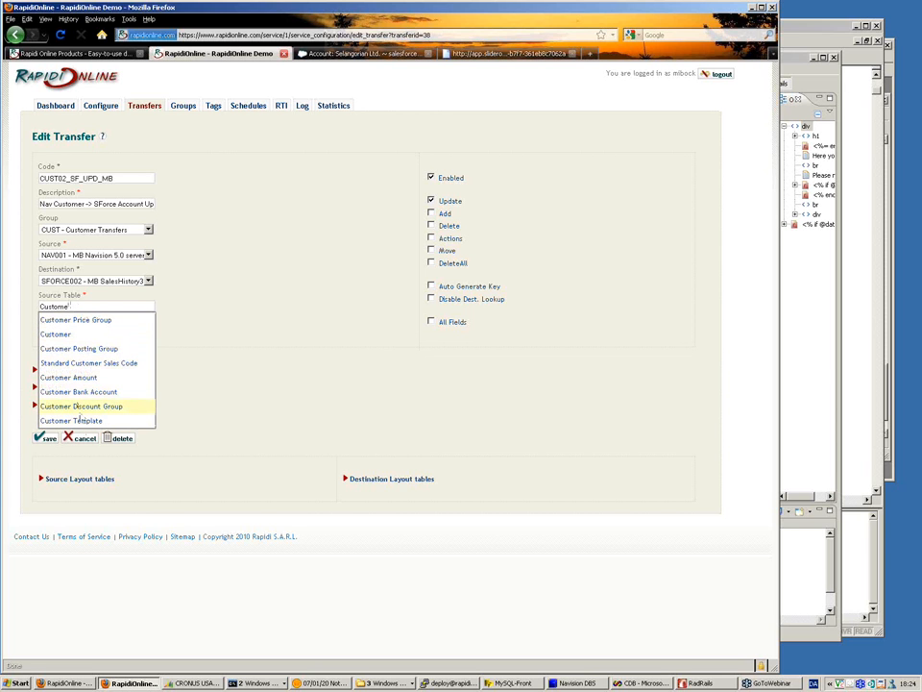
pyautogui.click(77, 336)
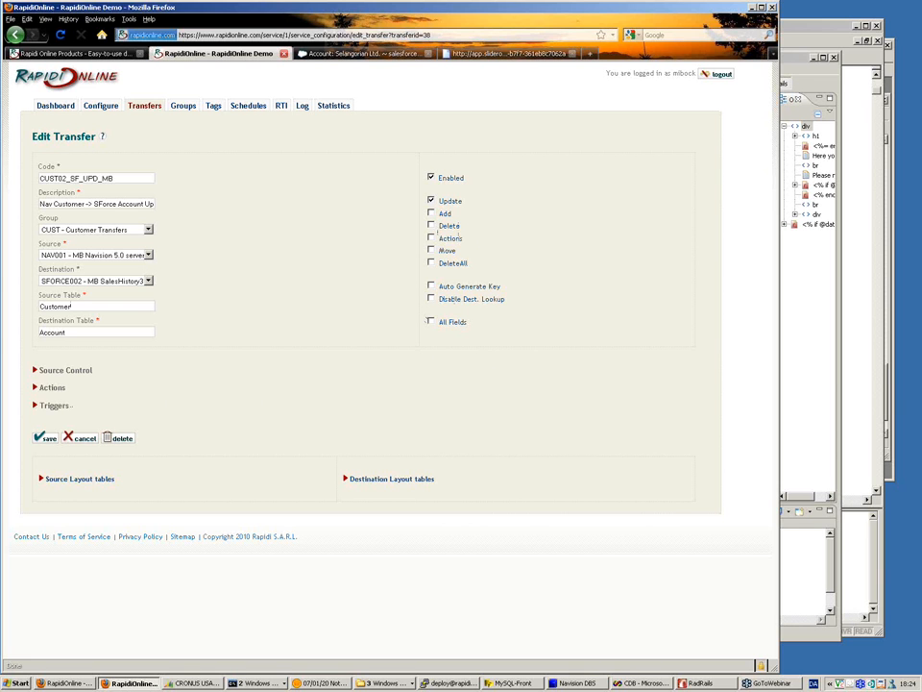
pyautogui.click(36, 369)
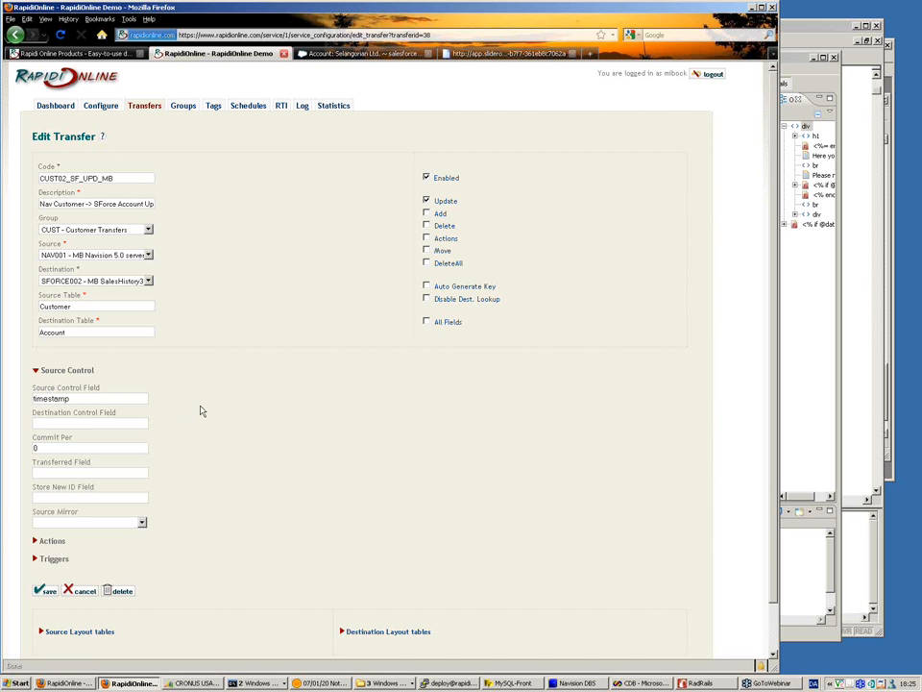
pyautogui.click(54, 592)
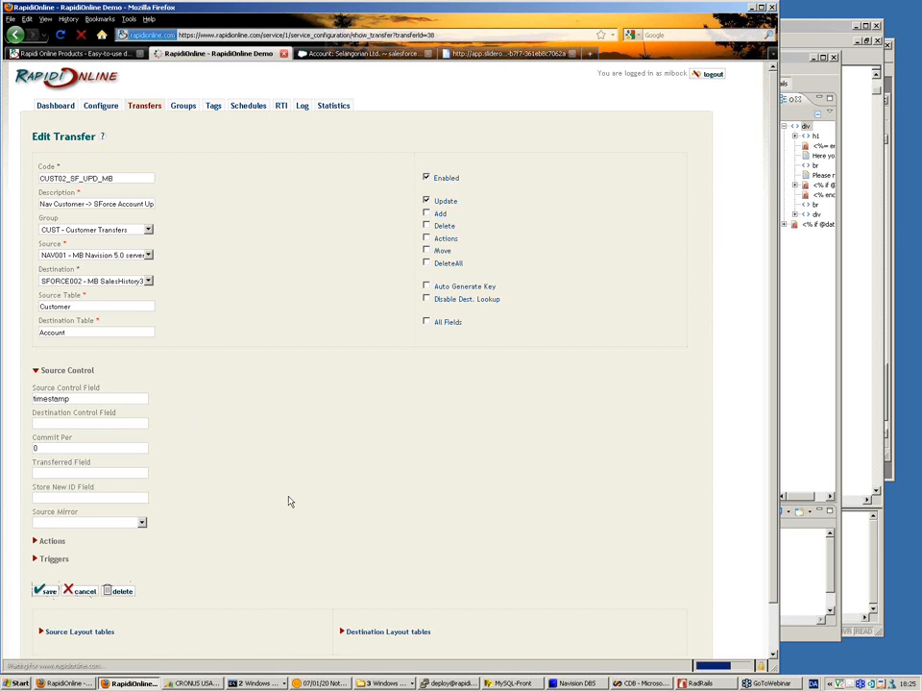
# Step: Examine the transfer's table link key fields and its source-to-destination field mapping
pyautogui.scroll(-3, 288, 500)
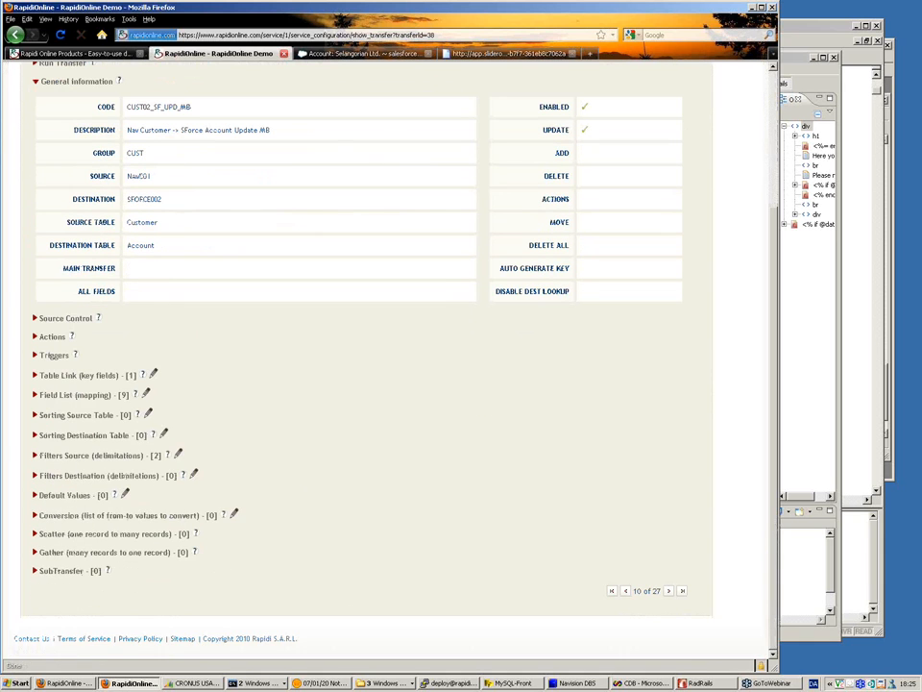
pyautogui.click(35, 376)
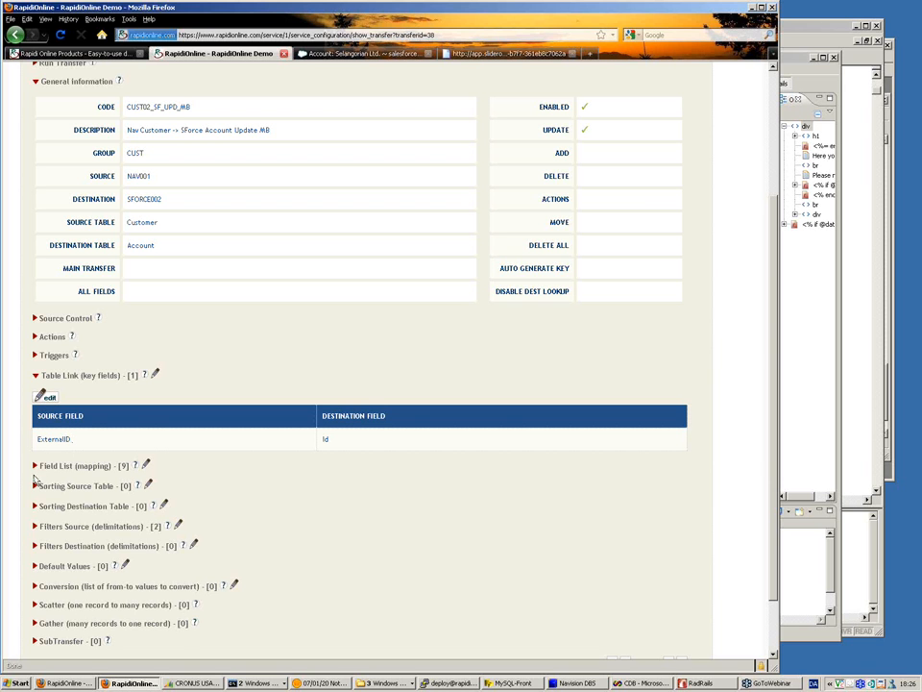
pyautogui.click(35, 466)
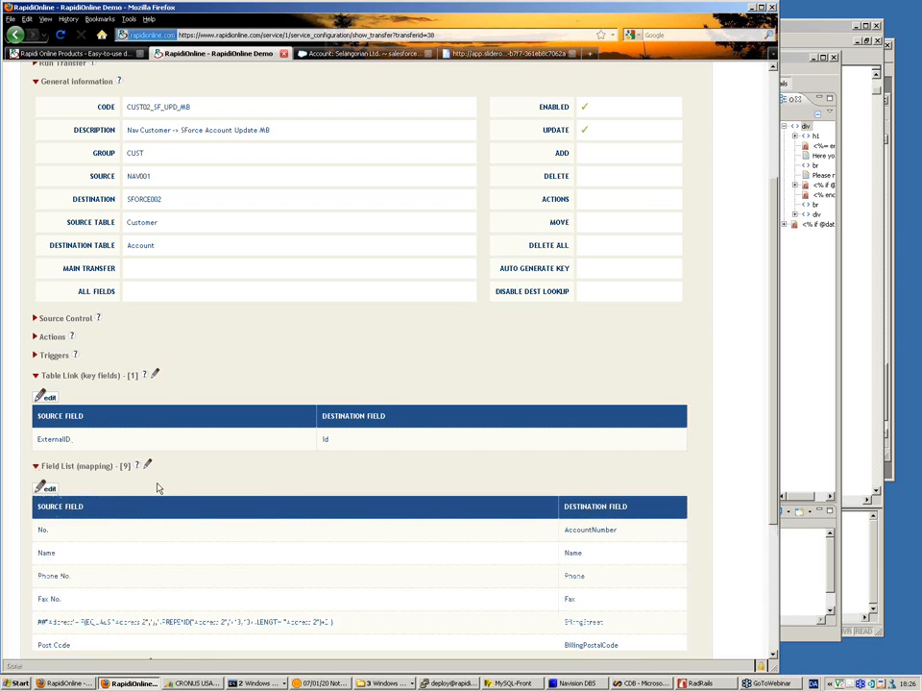
pyautogui.scroll(-1, 158, 488)
pyautogui.scroll(-4, 158, 488)
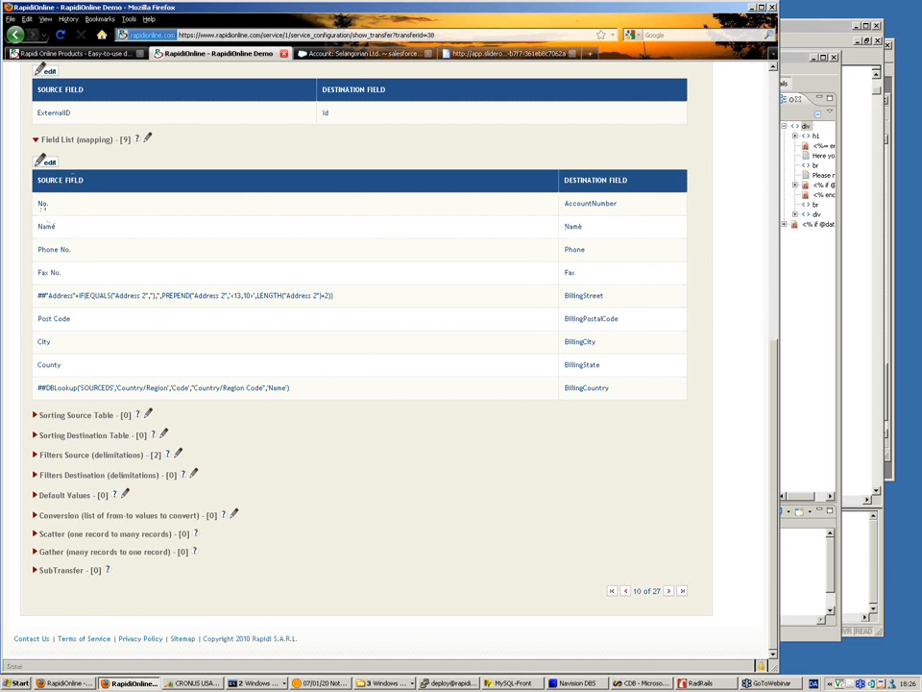
# Step: Add a field mapping from the source field Home Page to the destination field Website, and return to the transfer
pyautogui.click(44, 163)
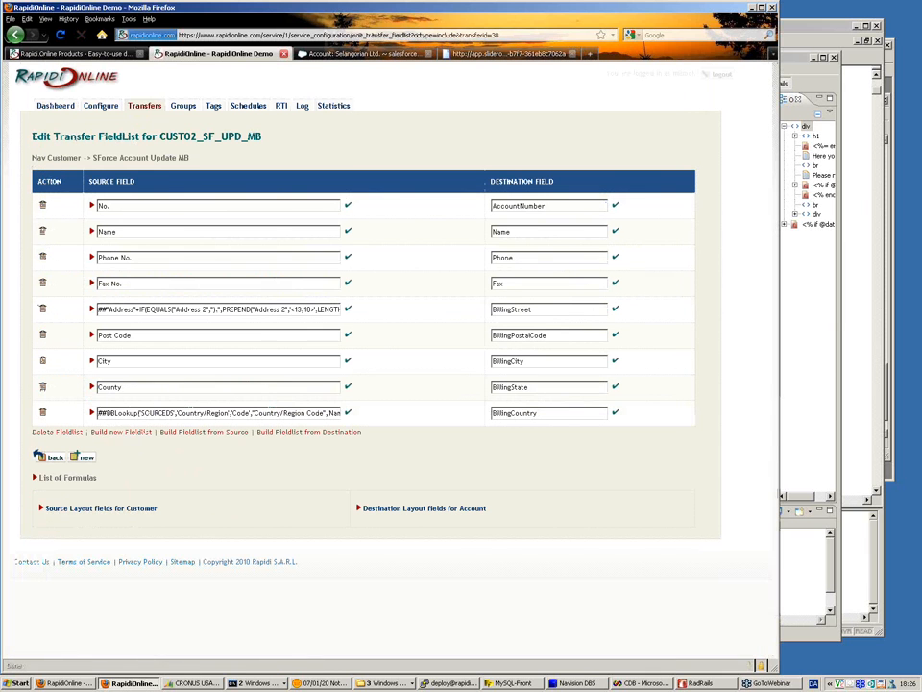
pyautogui.click(83, 458)
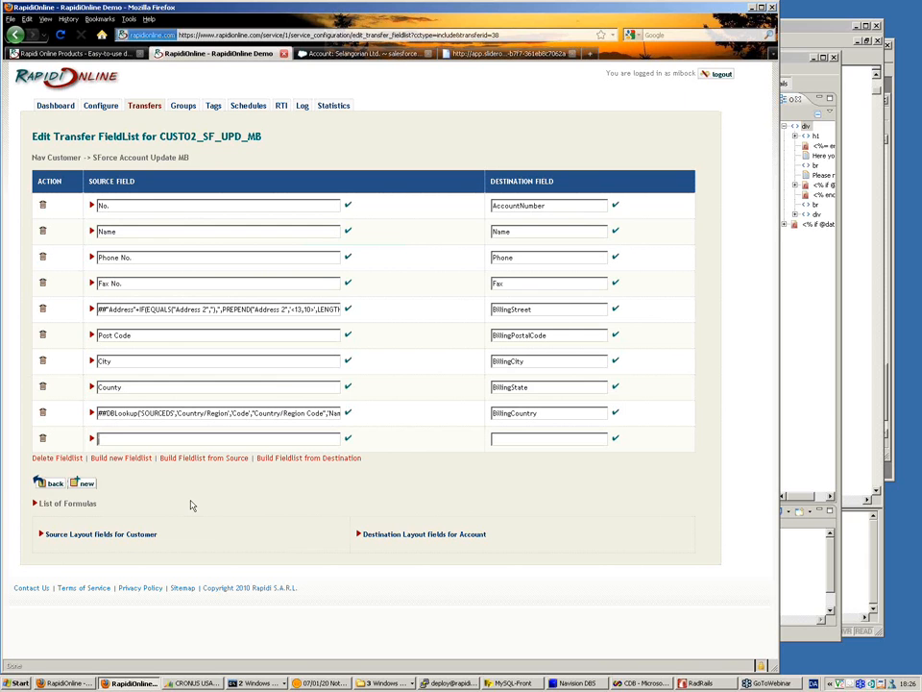
pyautogui.write('hone')
pyautogui.press('BackSpace')
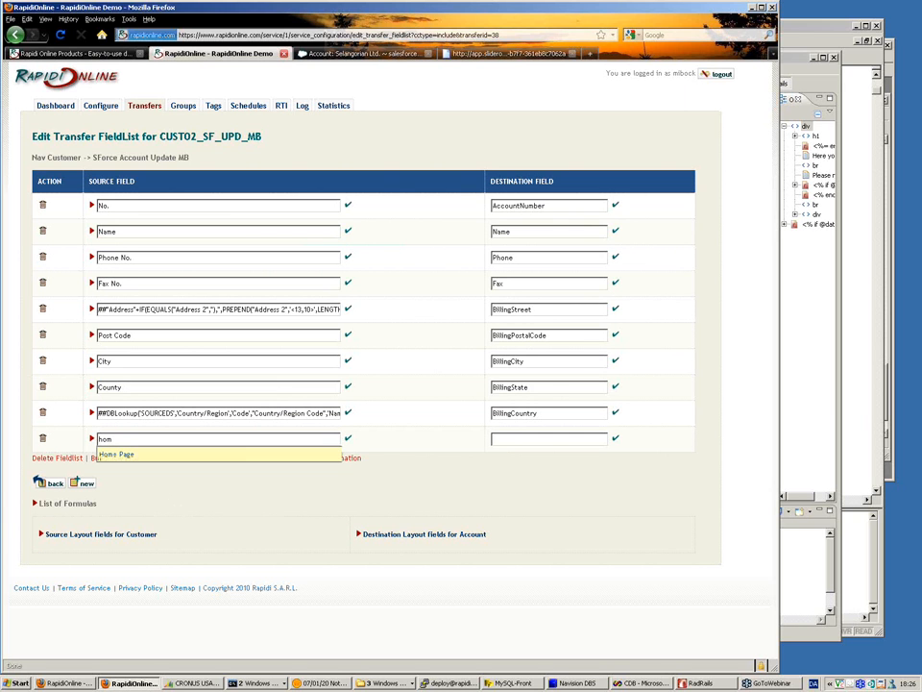
pyautogui.click(126, 450)
pyautogui.click(506, 438)
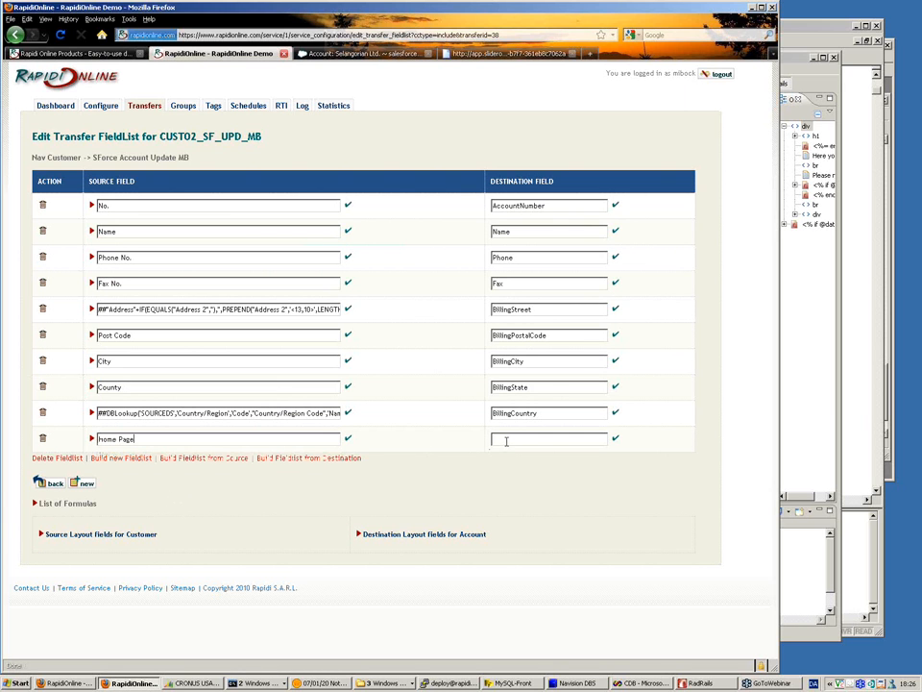
pyautogui.write('web')
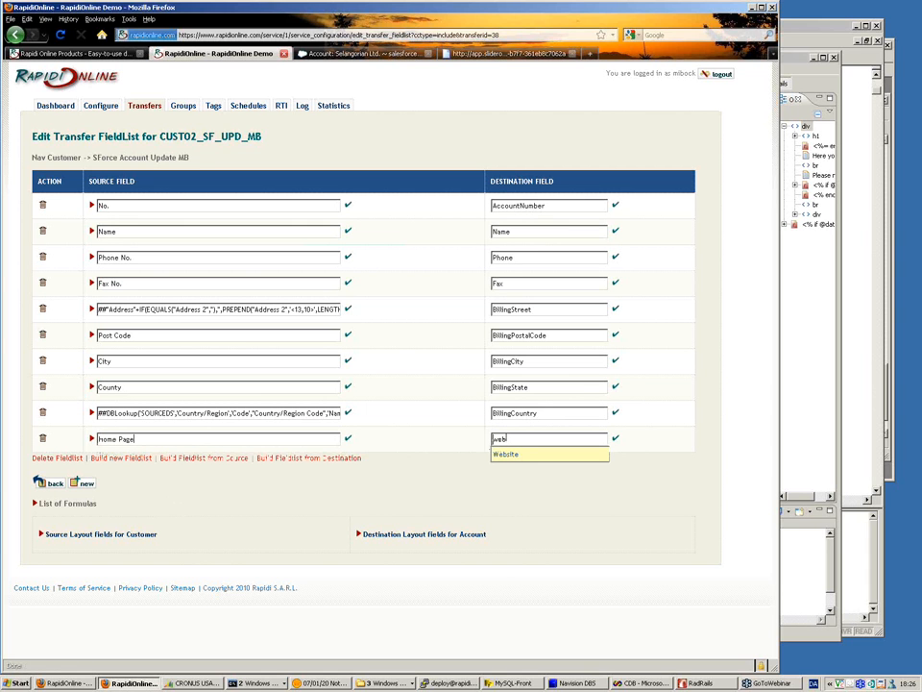
pyautogui.click(503, 455)
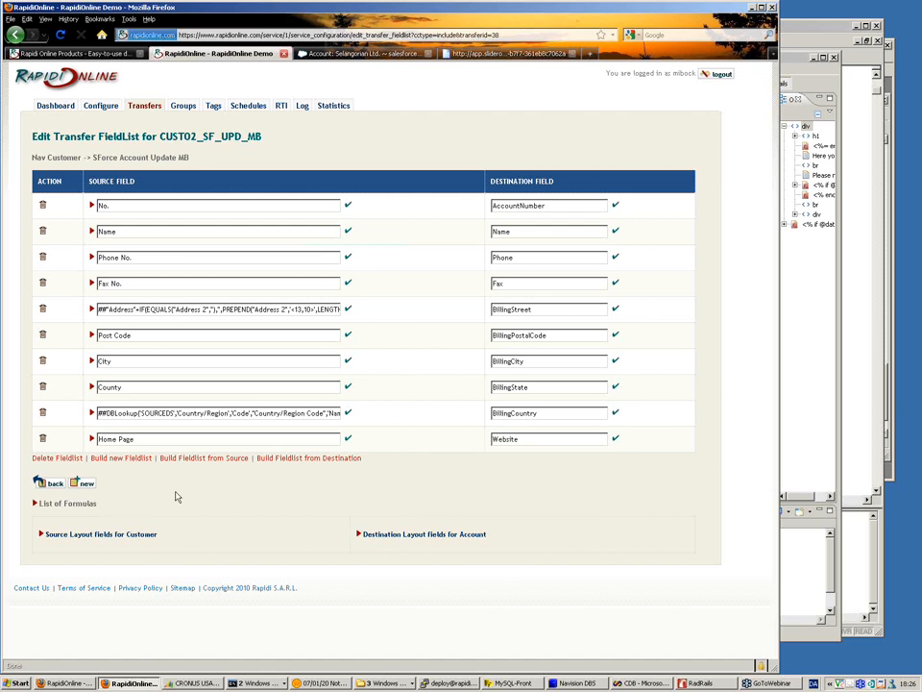
pyautogui.click(55, 485)
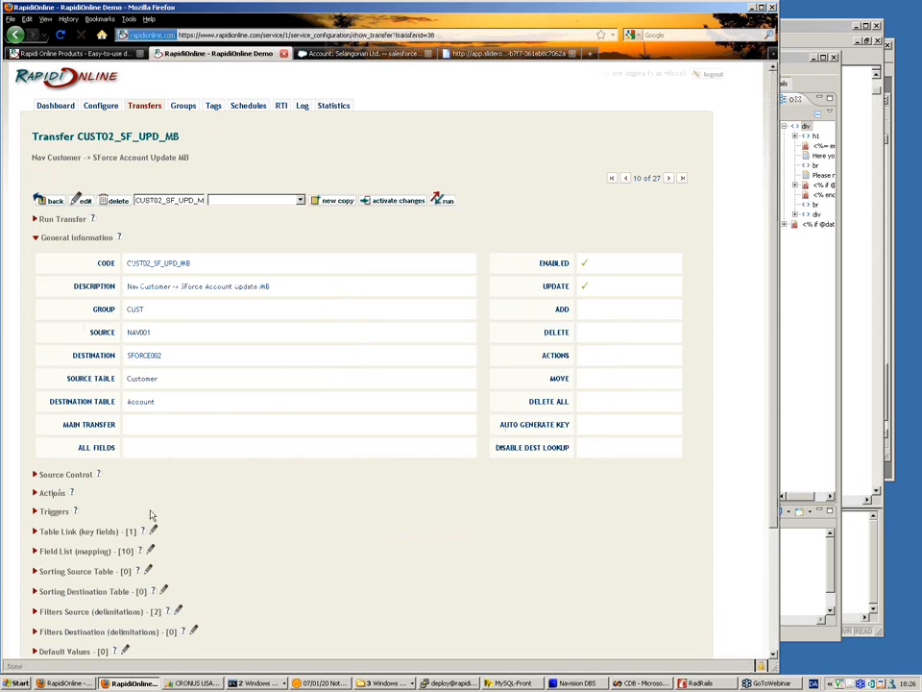
# Step: Look over the transfer's remaining sections and review the Selangorian Ltd. account's details and sales history in Salesforce
pyautogui.scroll(-3, 195, 521)
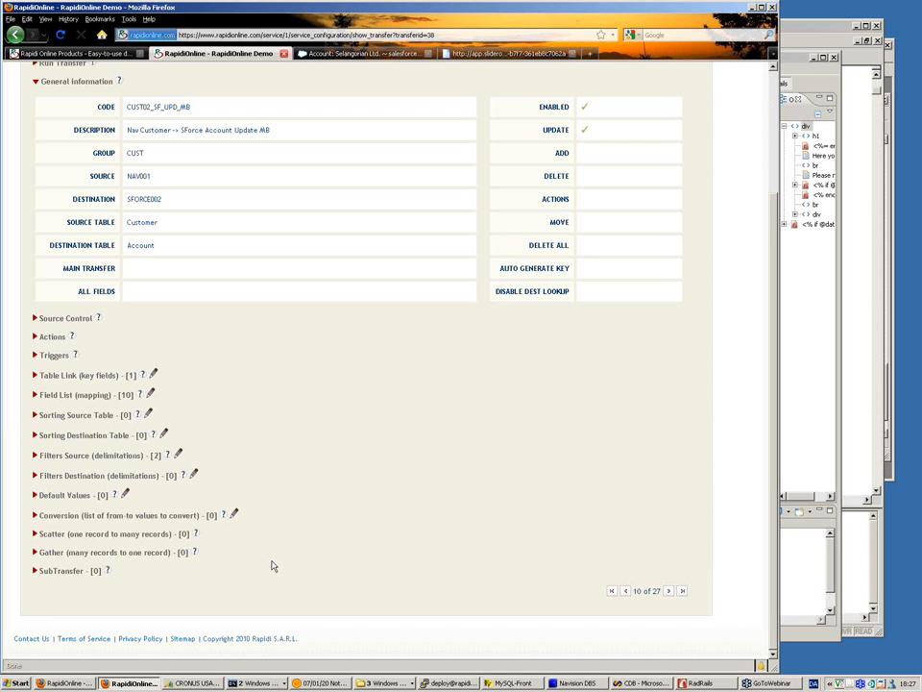
pyautogui.scroll(3, 272, 567)
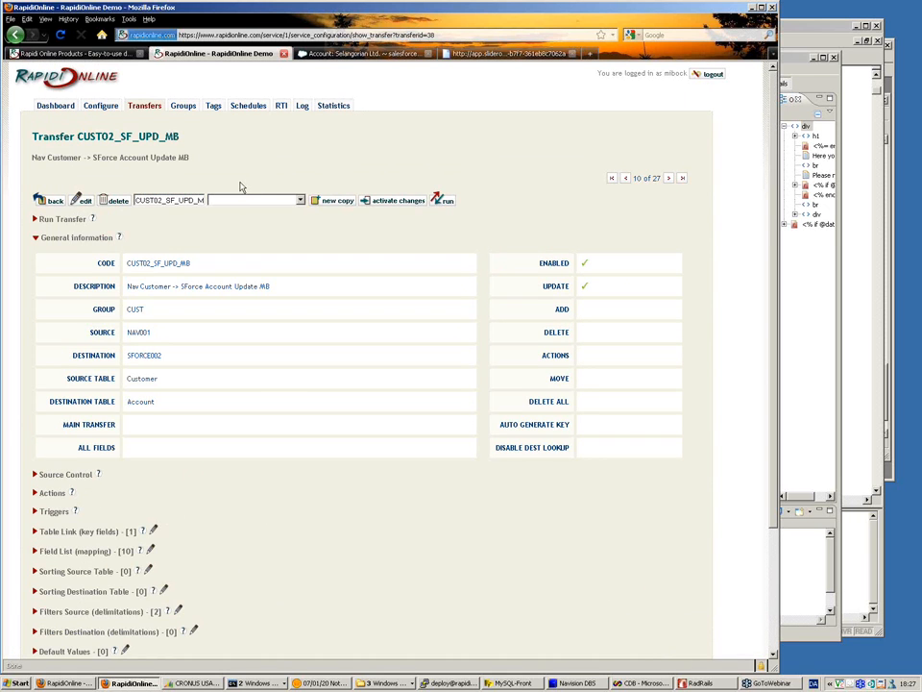
pyautogui.click(359, 55)
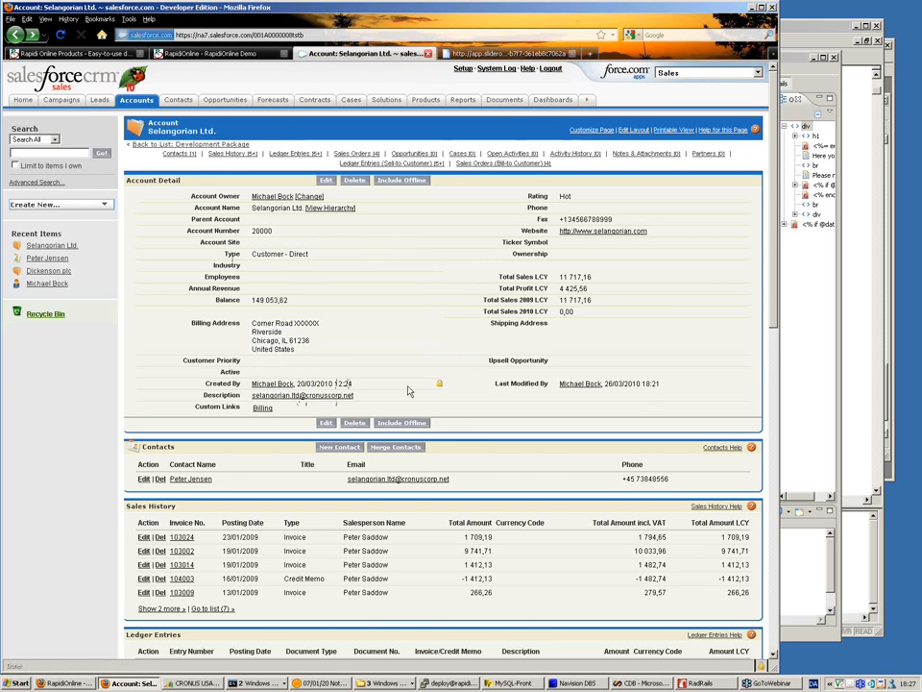
pyautogui.scroll(-1, 409, 391)
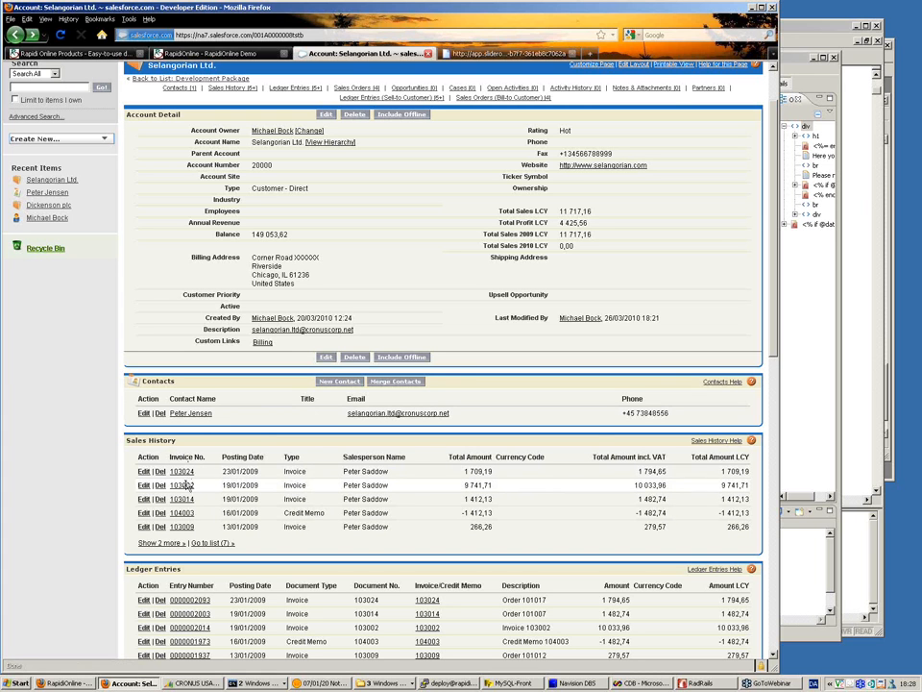
# Step: Open the 9 741,71 invoice from the account's sales history, review its details, invoice lines and ledger entries, and return to the account
pyautogui.click(183, 485)
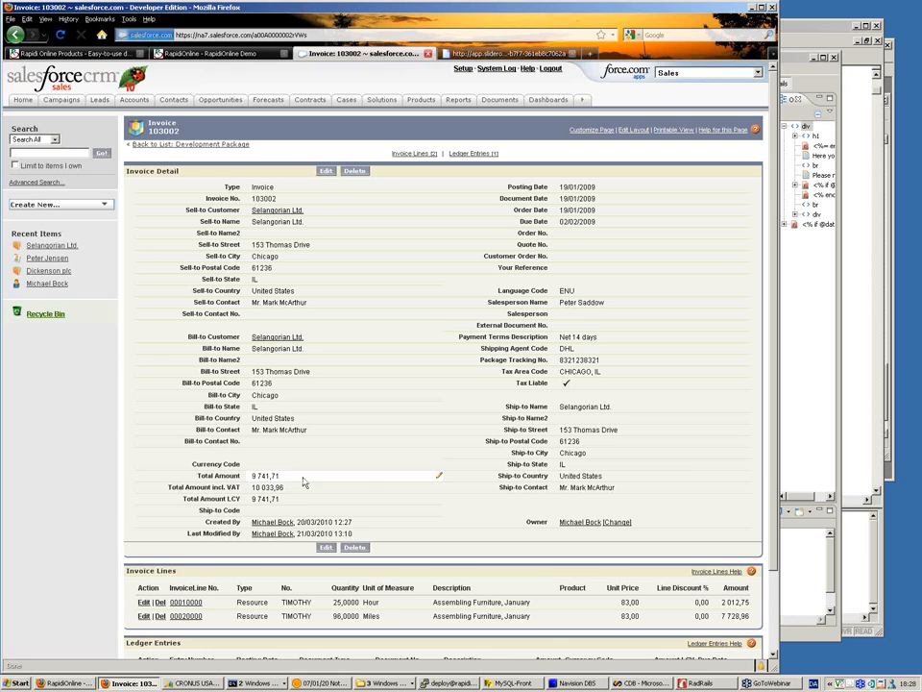
pyautogui.scroll(-2, 312, 480)
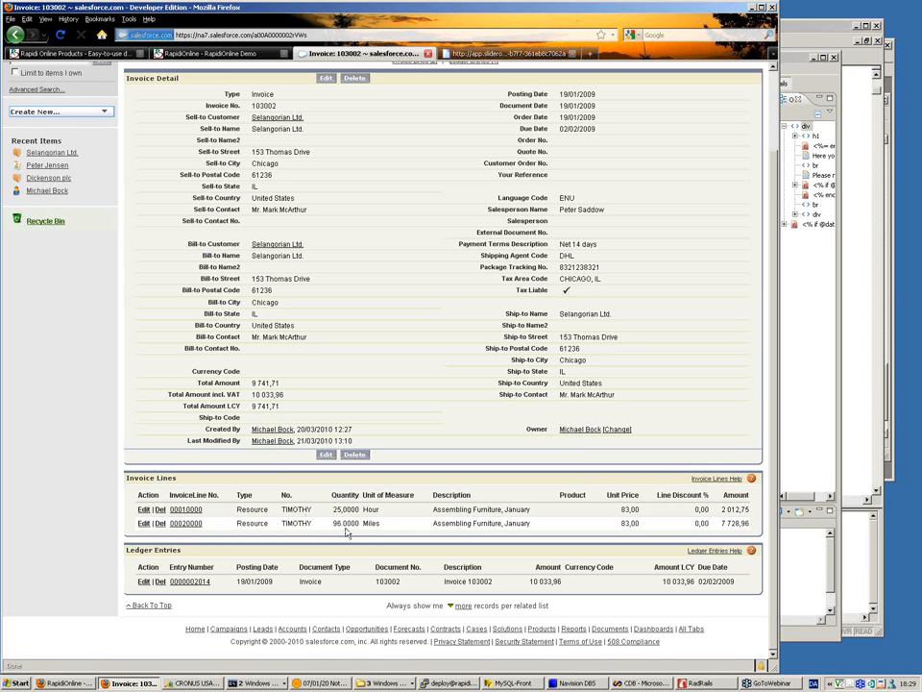
pyautogui.scroll(1, 343, 526)
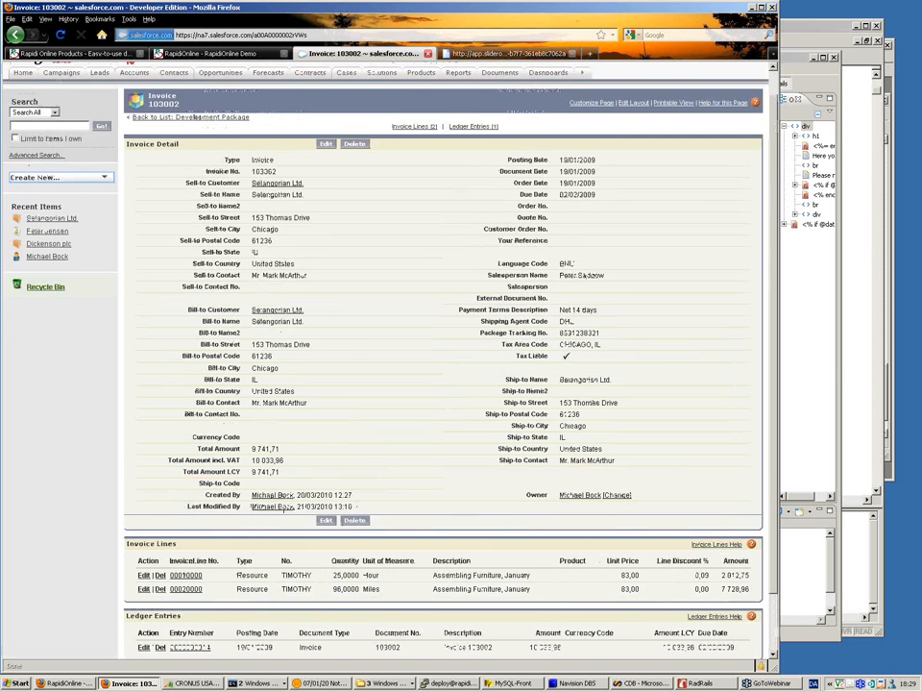
pyautogui.scroll(1, 384, 365)
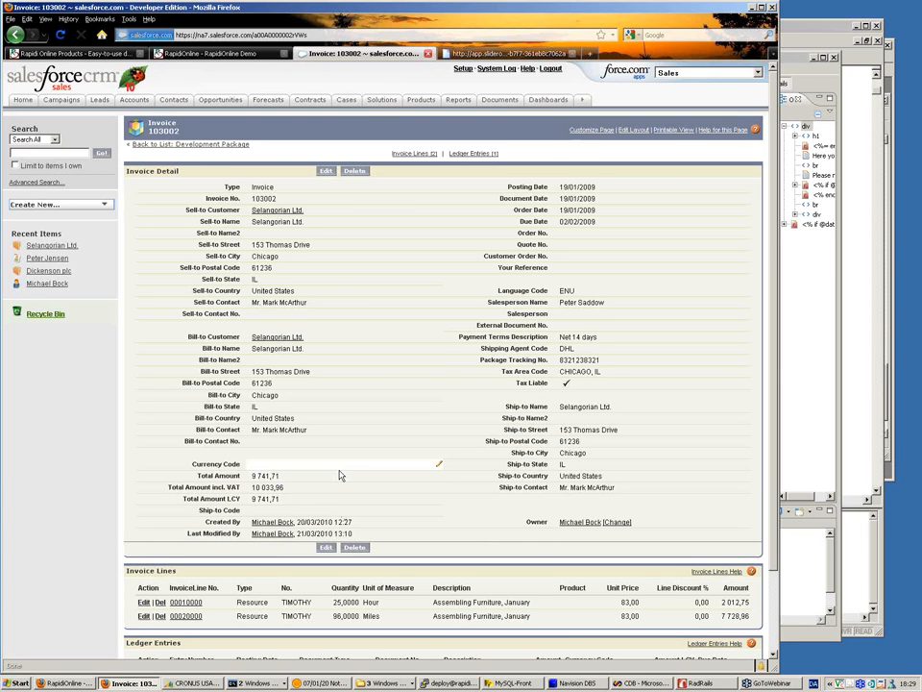
pyautogui.scroll(-2, 339, 474)
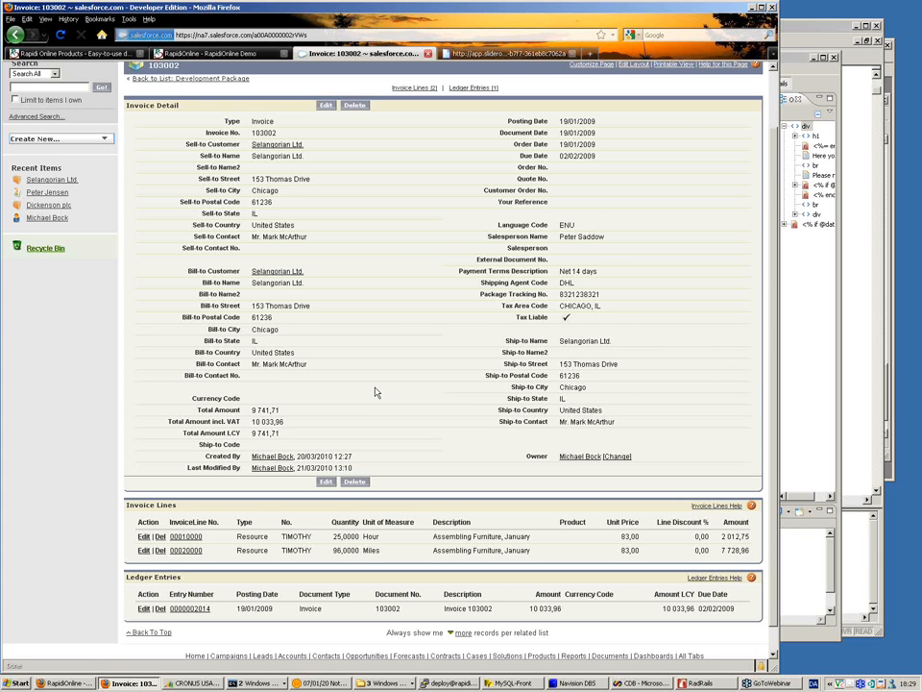
pyautogui.scroll(2, 376, 392)
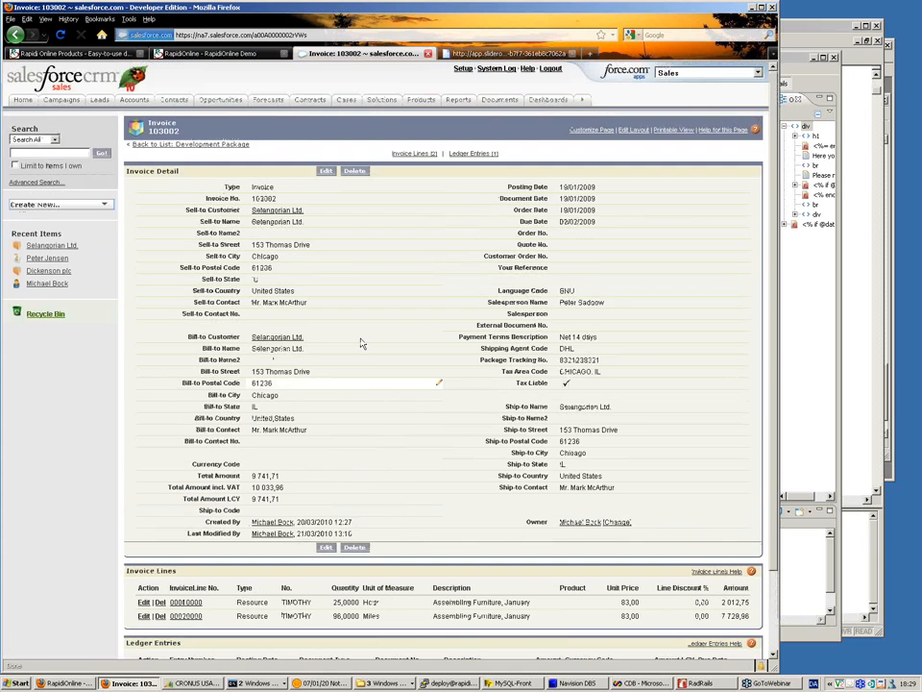
pyautogui.click(15, 35)
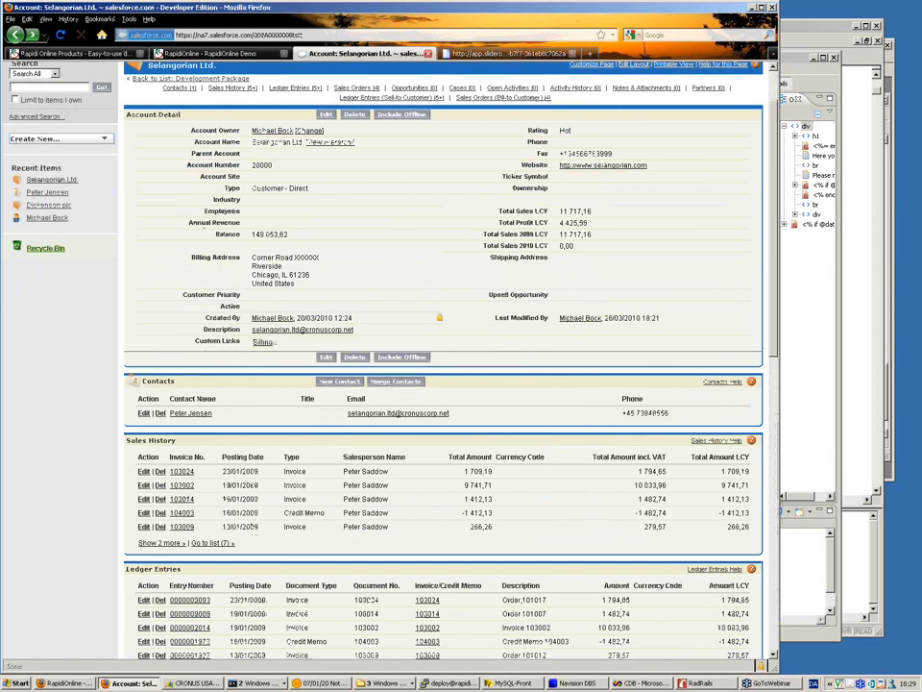
# Step: View the full ledger entries list for Selangorian Ltd. and go back to the account record
pyautogui.scroll(-3, 315, 305)
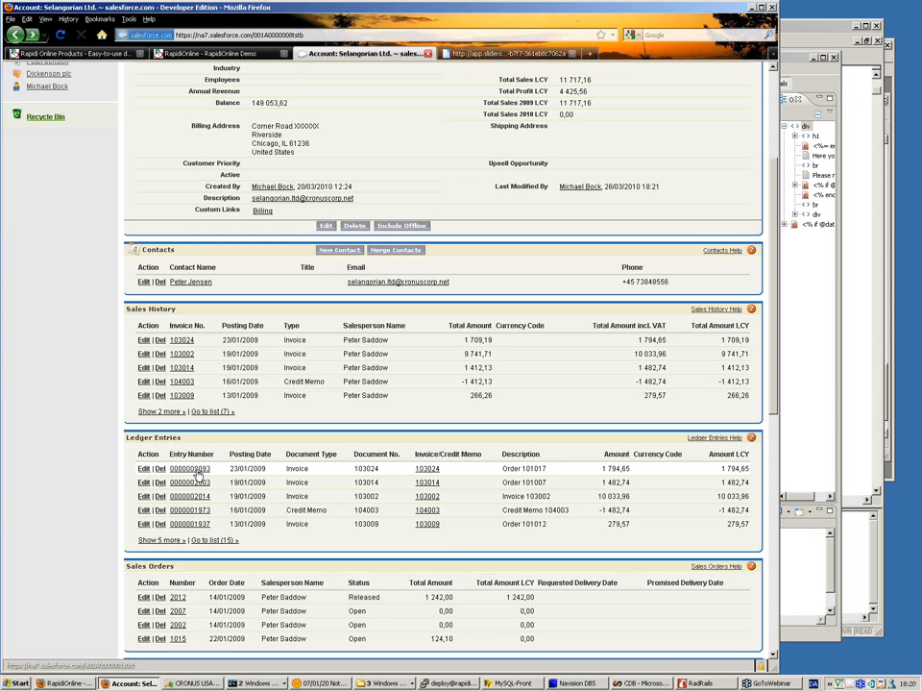
pyautogui.click(202, 540)
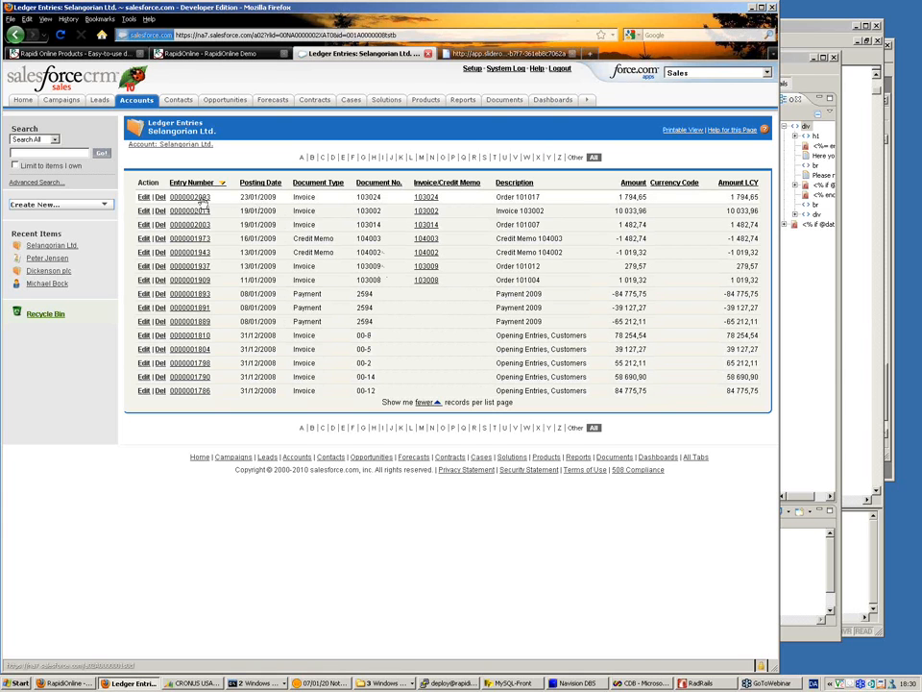
pyautogui.click(17, 39)
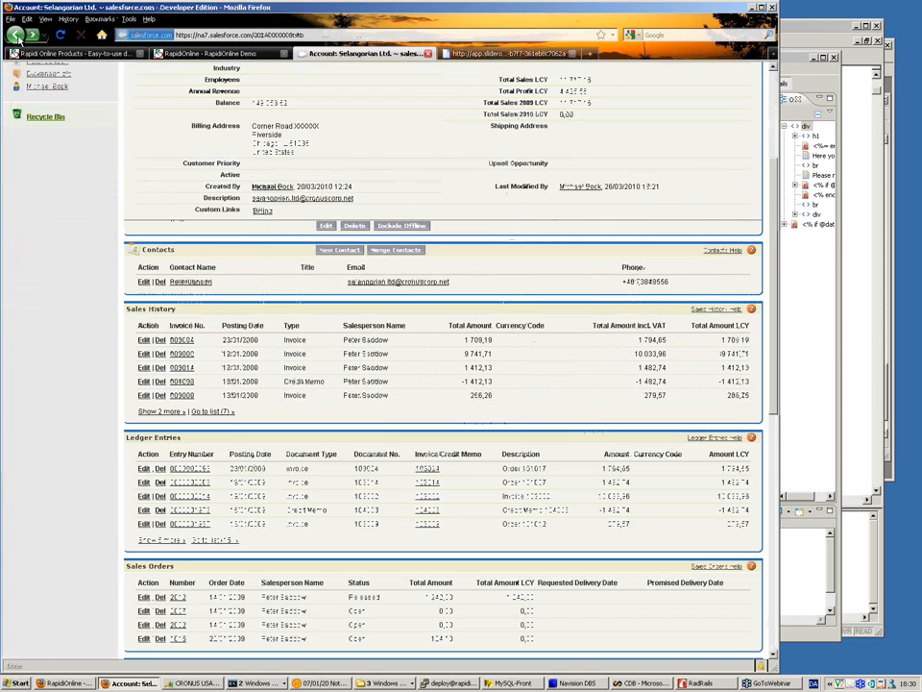
# Step: Review the account's balance and sales totals, reexamine its complete ledger entries, and return to the account's related records
pyautogui.scroll(3, 154, 133)
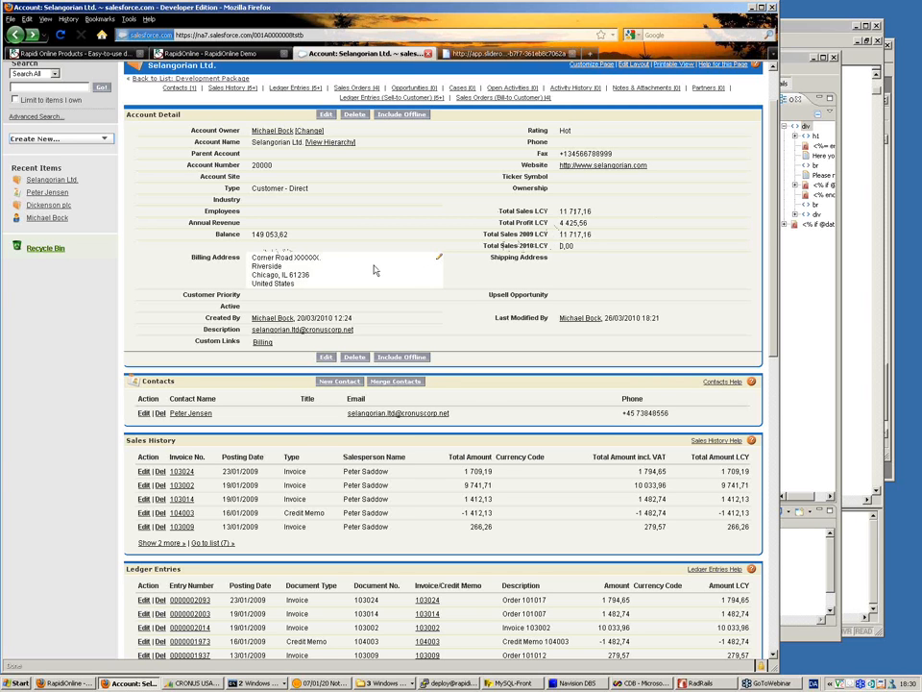
pyautogui.scroll(-3, 374, 270)
pyautogui.scroll(-3, 375, 270)
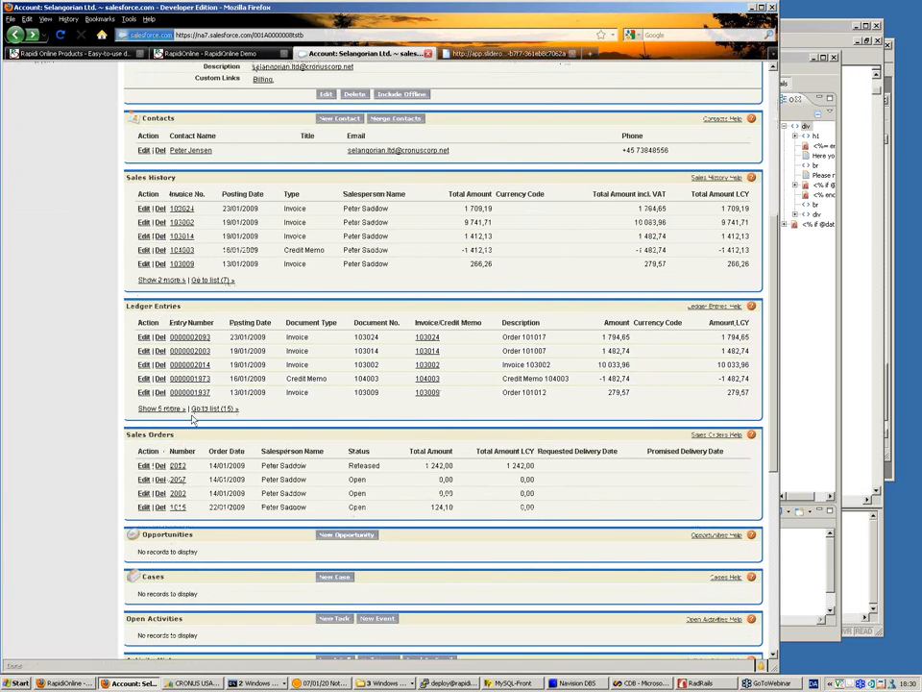
pyautogui.click(202, 411)
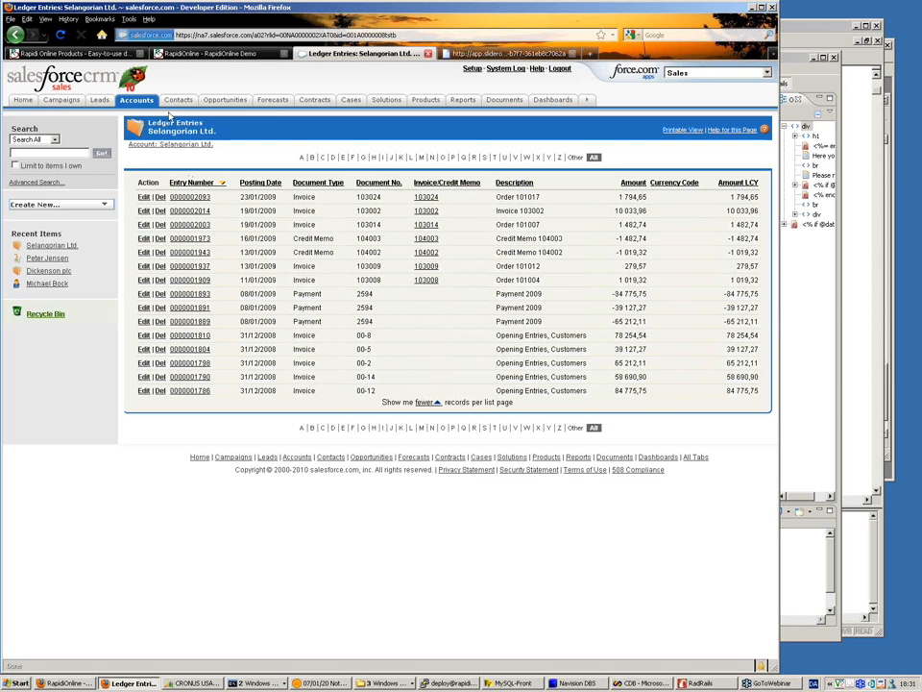
pyautogui.click(16, 36)
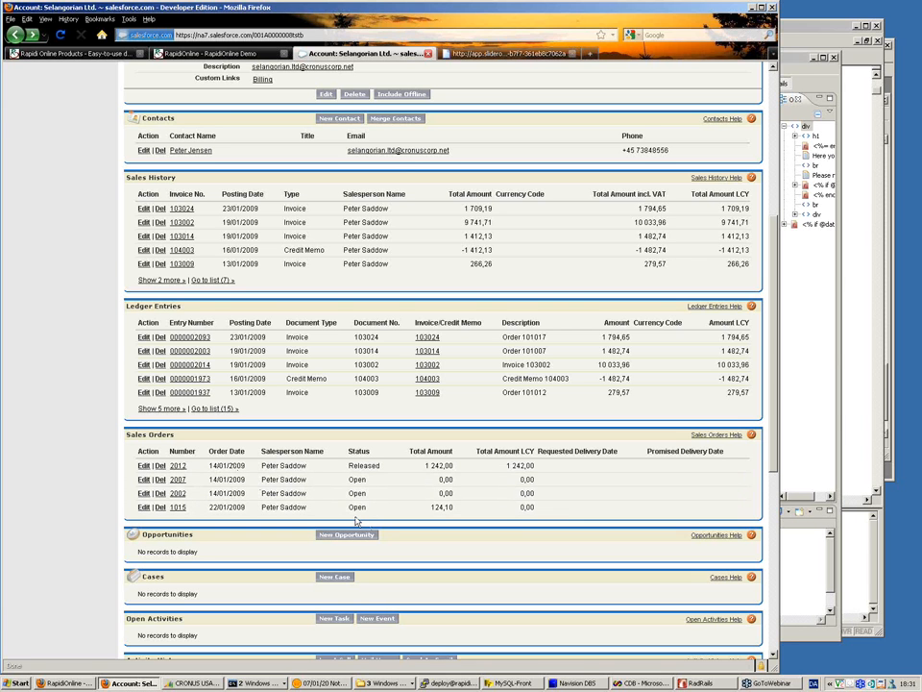
# Step: Finish reviewing the account, switch to the SlideRocket presentation, and advance to the slide on integrating Salesforce and Dynamics NAV data
pyautogui.scroll(4, 355, 519)
pyautogui.scroll(3, 272, 433)
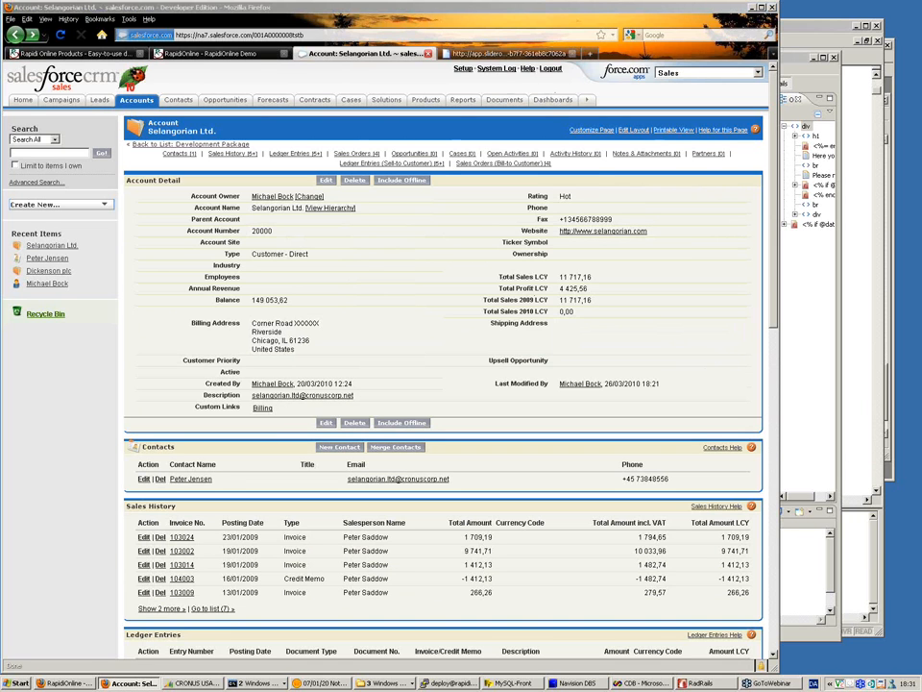
pyautogui.click(520, 55)
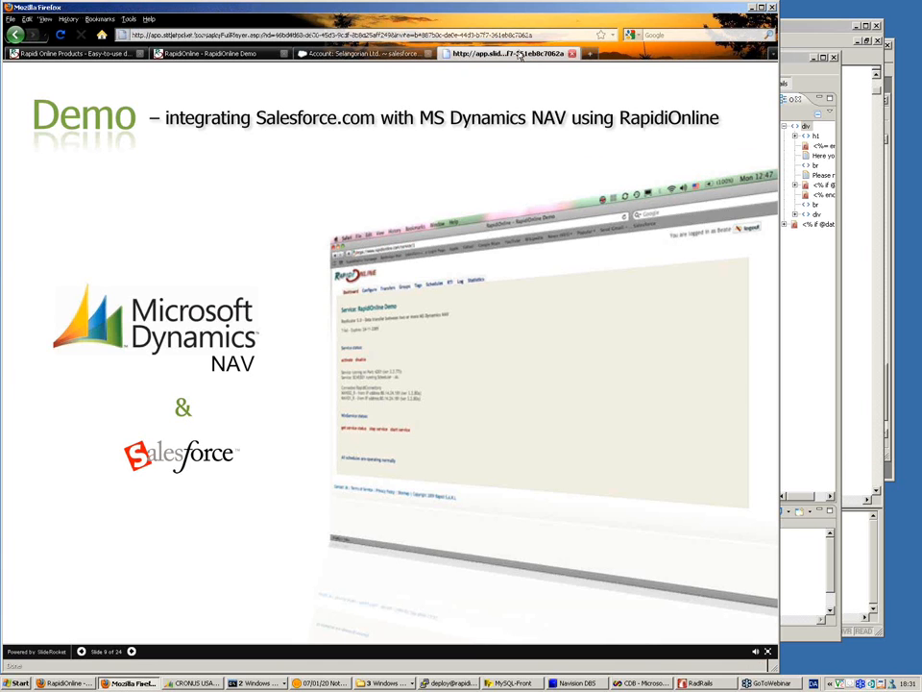
pyautogui.click(313, 532)
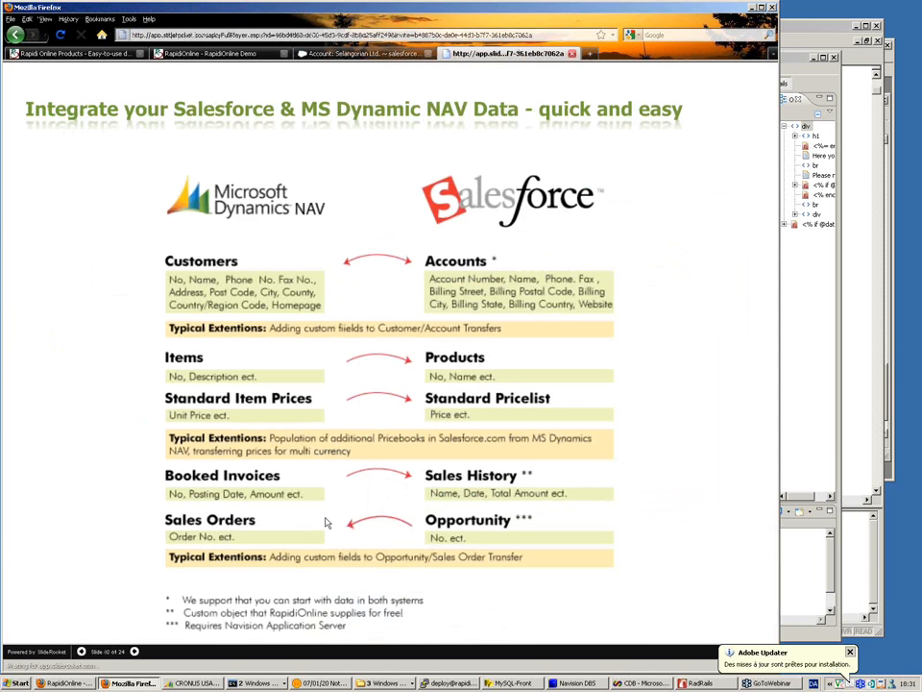